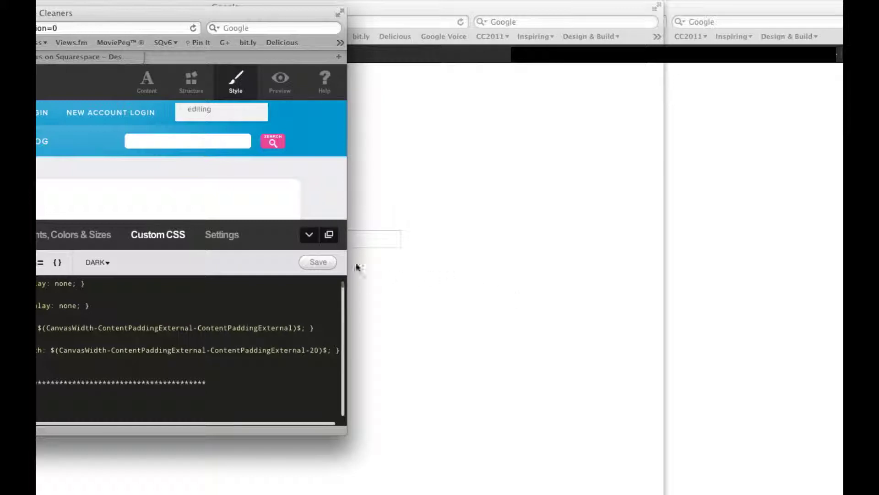
# Collapse and re-expand the Custom CSS panel, then switch the code editor to the light theme.
pyautogui.click(310, 235)
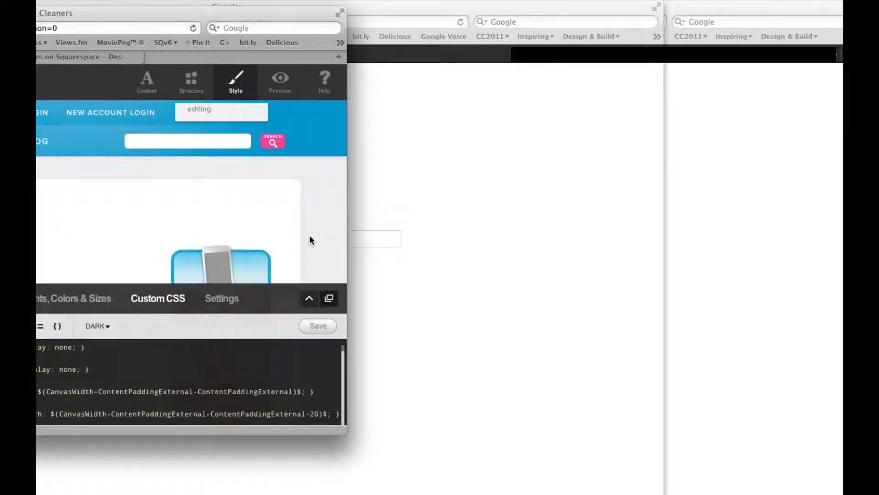
pyautogui.click(310, 411)
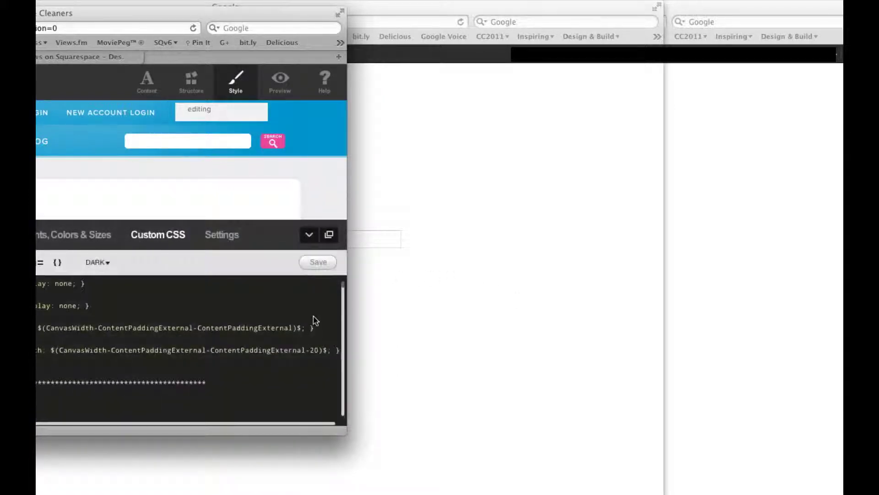
pyautogui.click(97, 263)
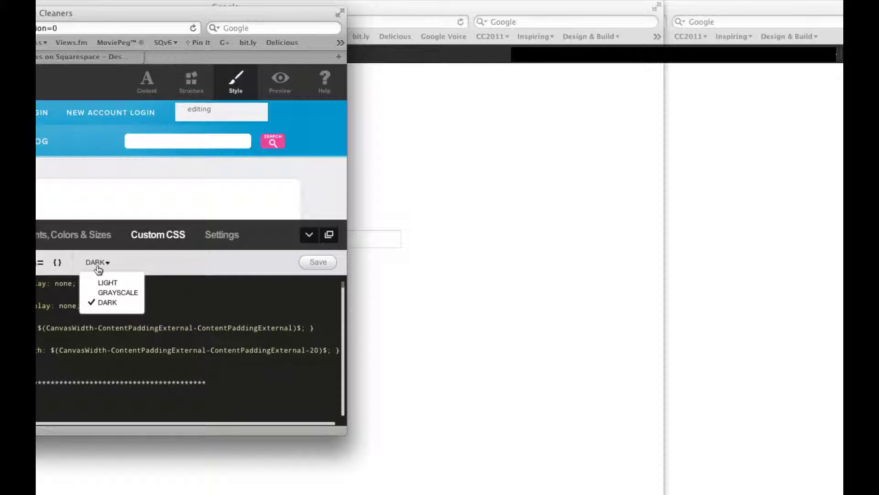
pyautogui.click(108, 283)
# Try the grayscale theme, return to dark, and pop the CSS editor into its own window.
pyautogui.click(98, 262)
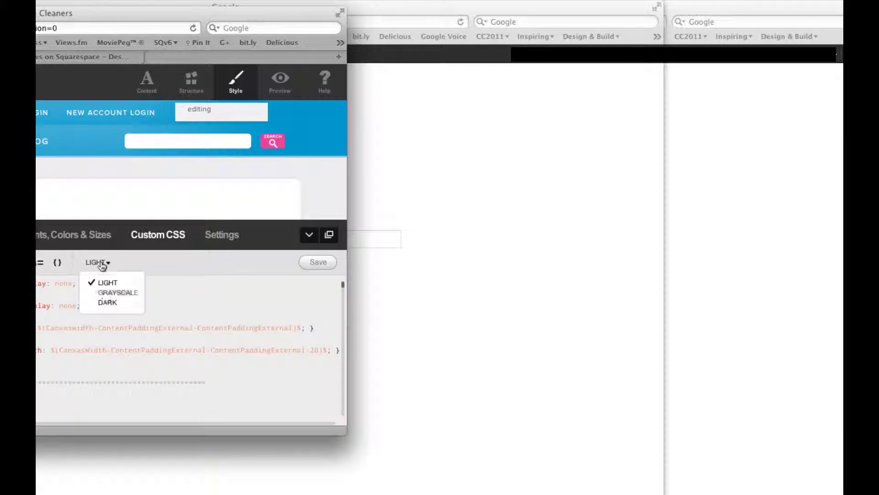
pyautogui.click(110, 296)
pyautogui.click(106, 262)
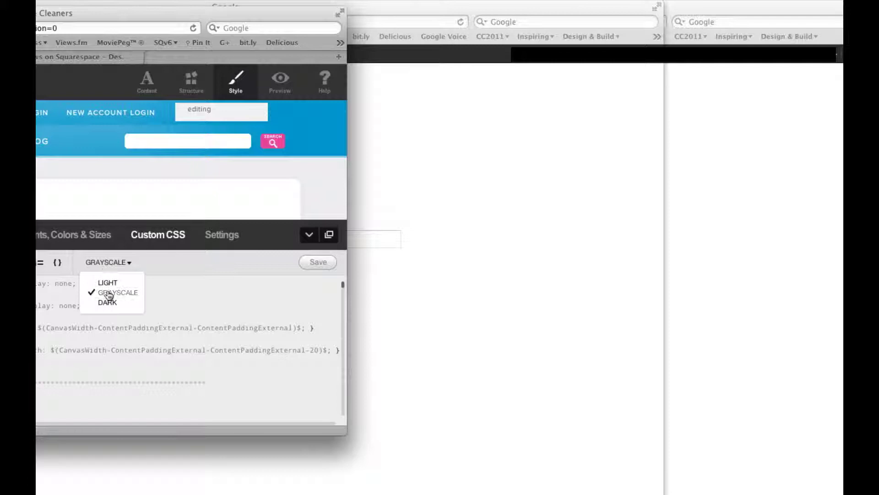
pyautogui.click(107, 308)
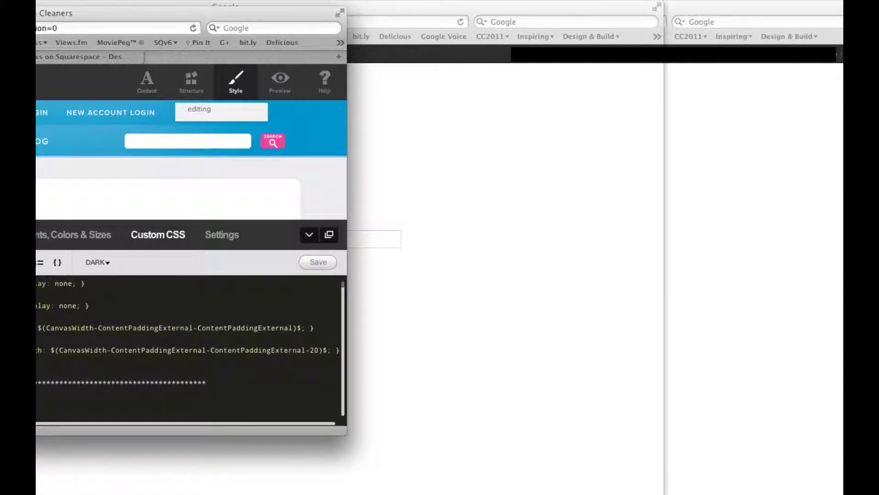
pyautogui.click(330, 235)
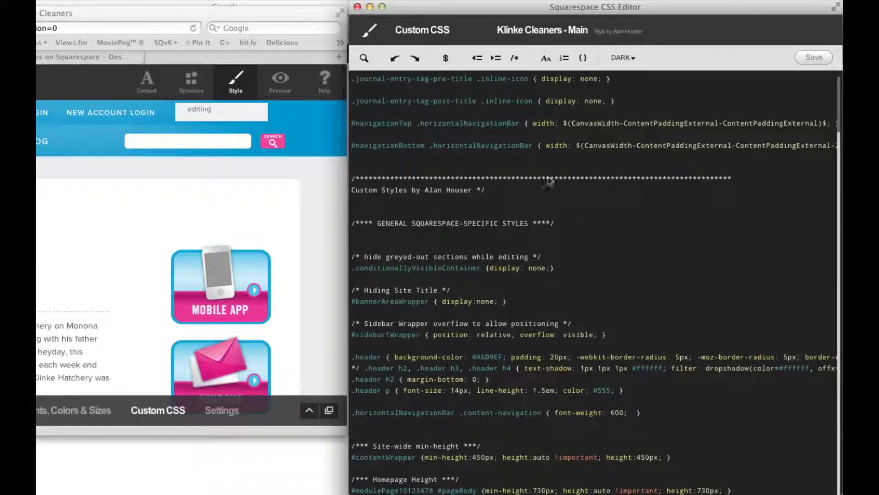
# Find 'icons header' in the custom CSS and jump to the Social Icons Header rule.
pyautogui.click(365, 58)
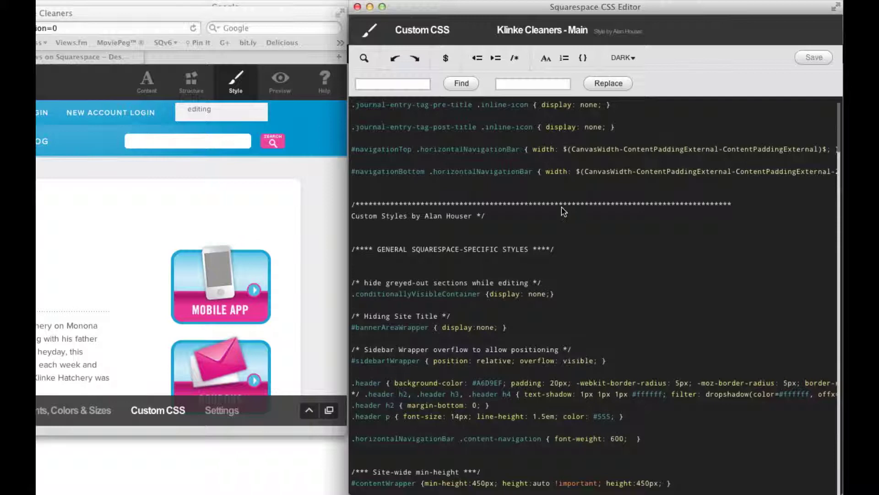
pyautogui.click(393, 82)
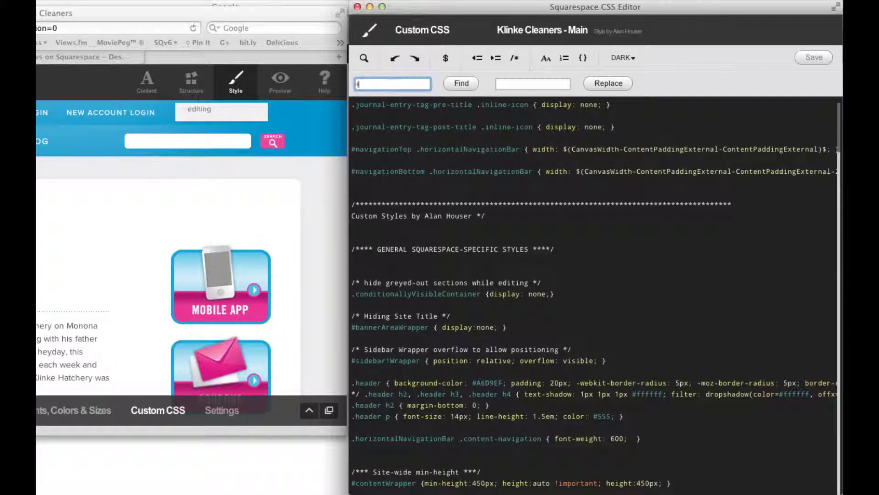
pyautogui.write('iconsheader')
pyautogui.click(461, 83)
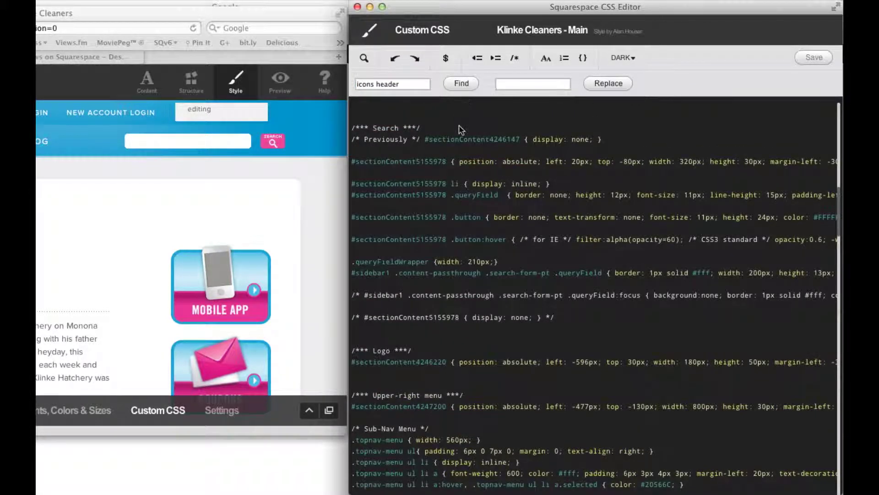
pyautogui.scroll(-8, 461, 130)
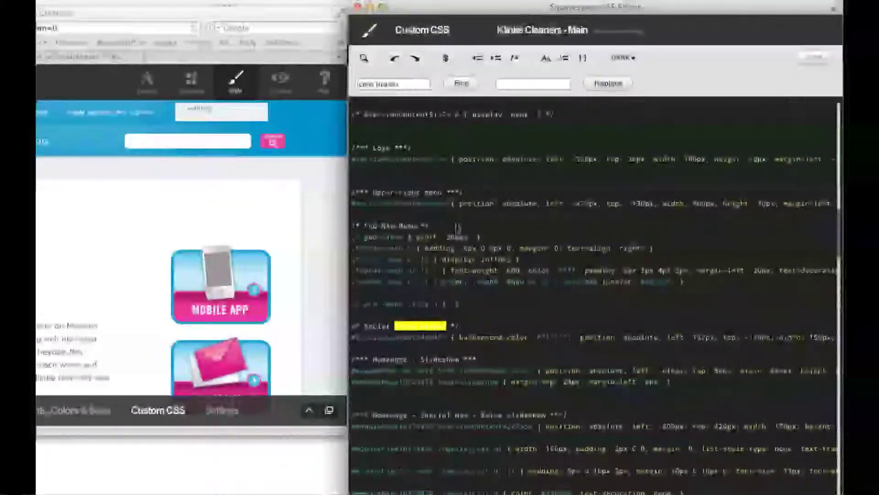
pyautogui.click(479, 326)
pyautogui.scroll(-2, 478, 325)
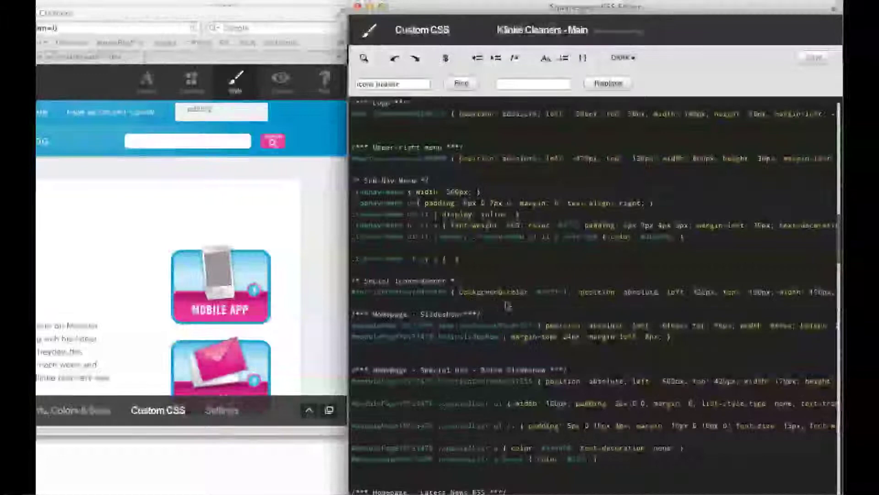
# Try a 102px Social Icons Header left offset, saving live, then save it back at 132px.
pyautogui.click(699, 293)
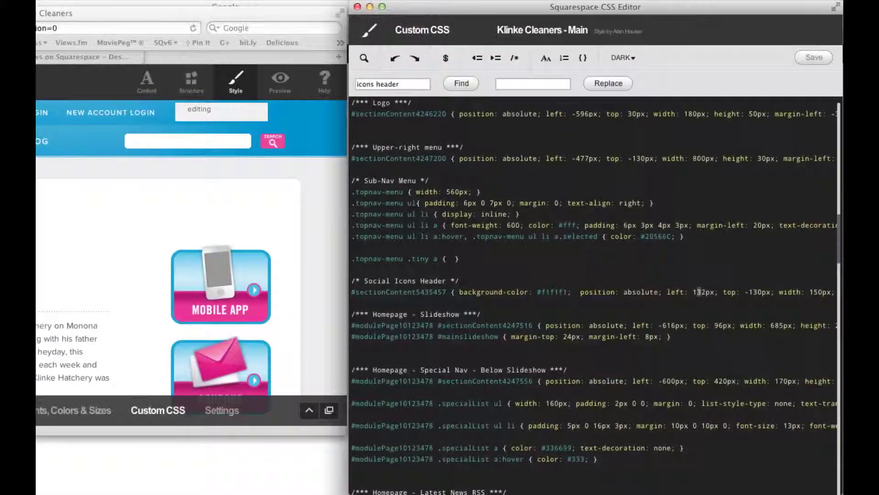
pyautogui.press('BackSpace')
pyautogui.write('0')
pyautogui.hotkey('ctrl', 's')
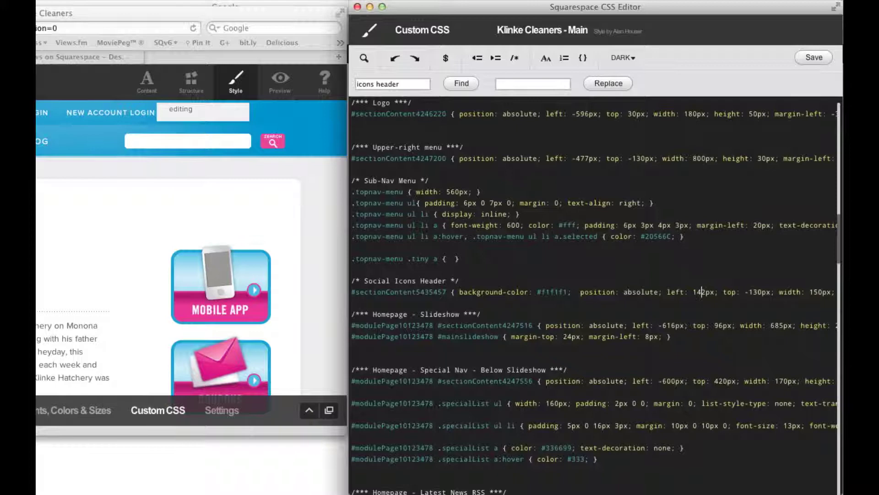
pyautogui.hotkey('ctrl', 's')
pyautogui.write('3')
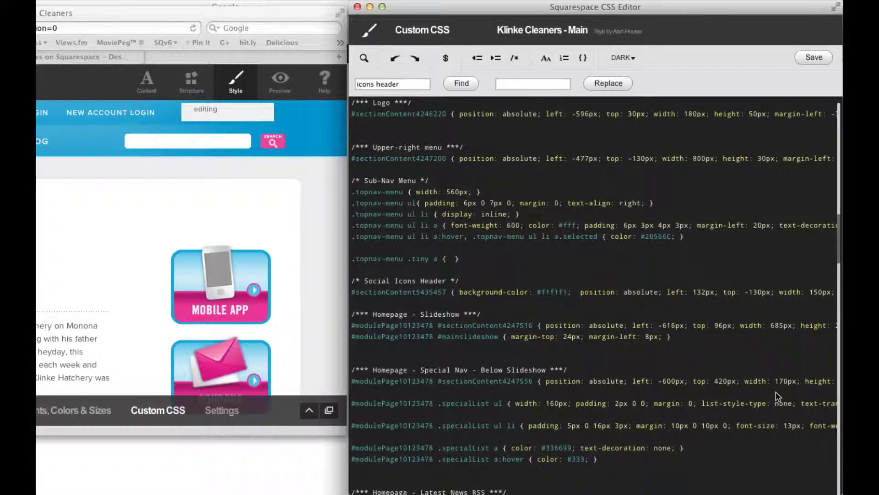
pyautogui.press('super+s')
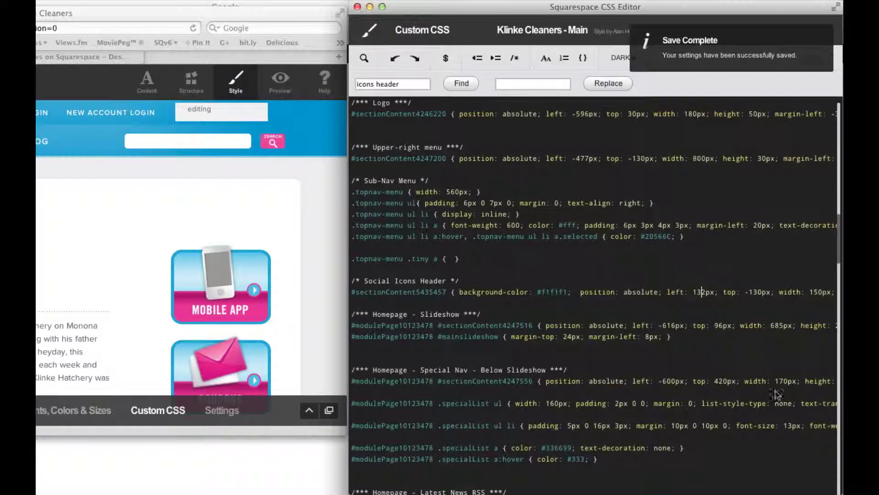
pyautogui.click(364, 58)
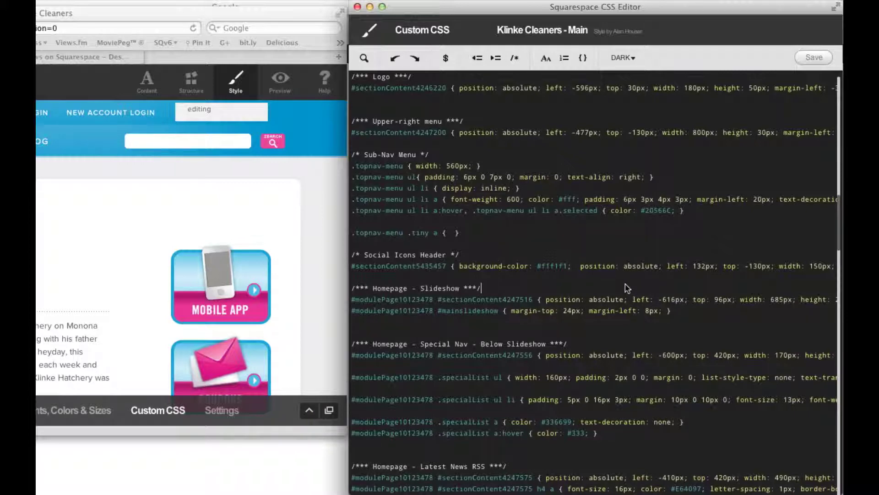
pyautogui.hotkey('ctrl', 'f')
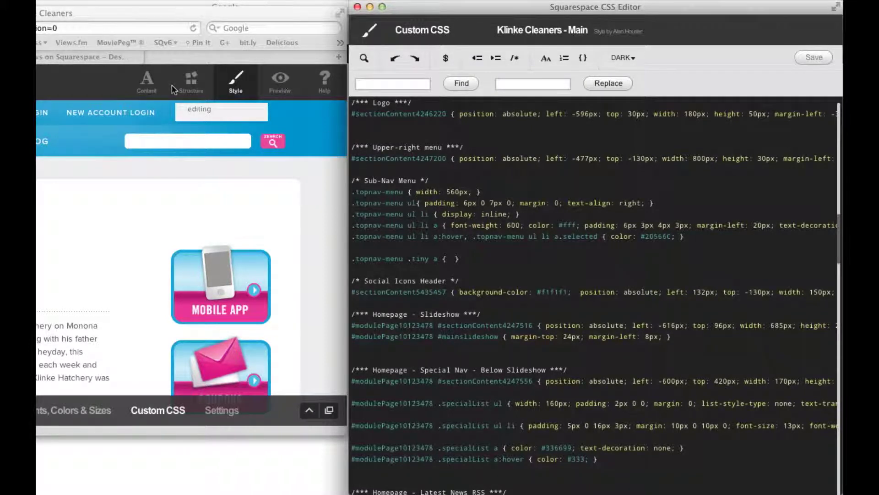
# Switch to Content editing, reload the page, and open then cancel a widget HTML editor.
pyautogui.click(150, 76)
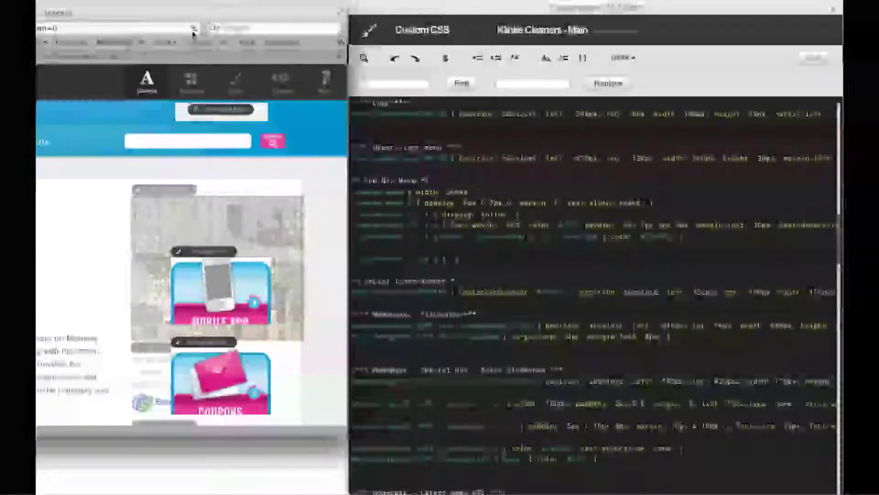
pyautogui.click(193, 32)
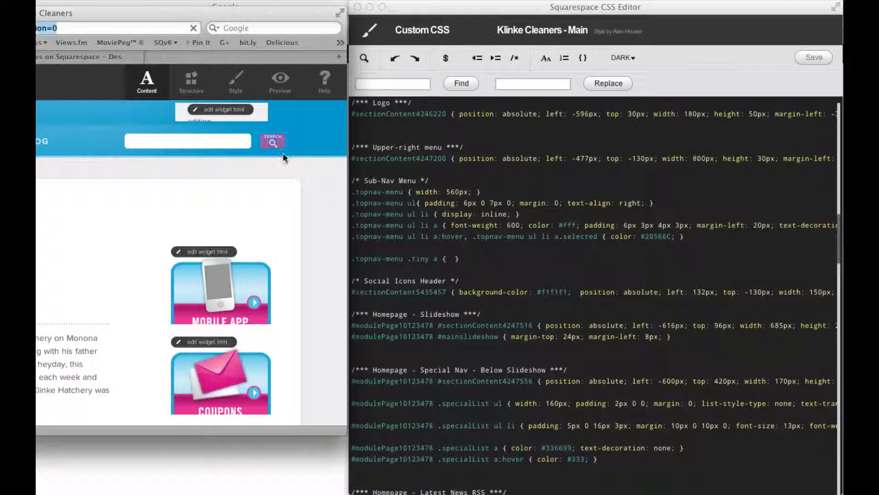
pyautogui.click(215, 110)
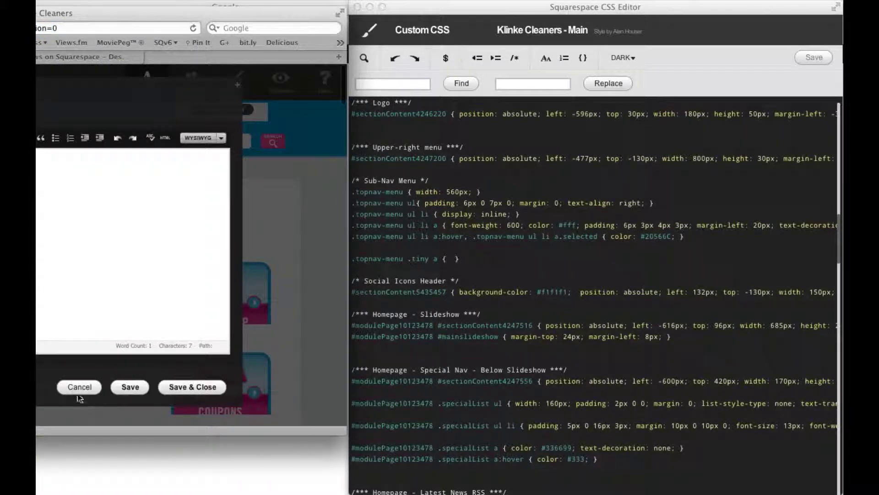
pyautogui.click(80, 391)
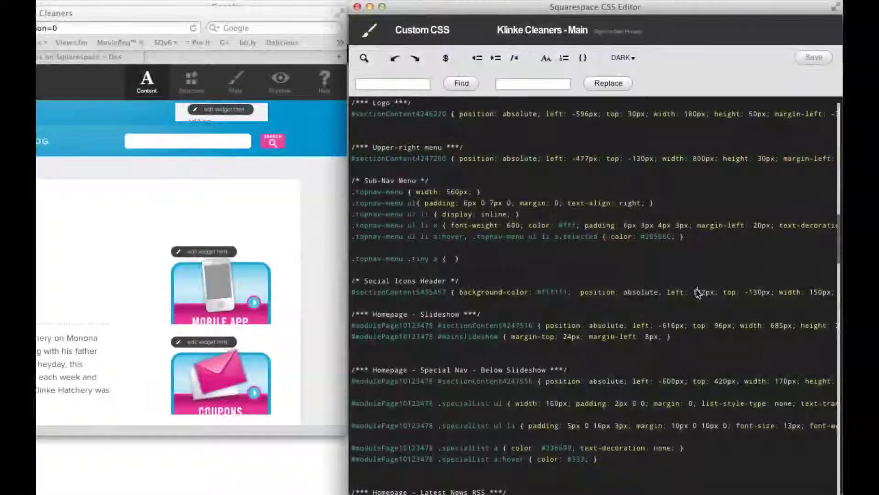
pyautogui.write('0')
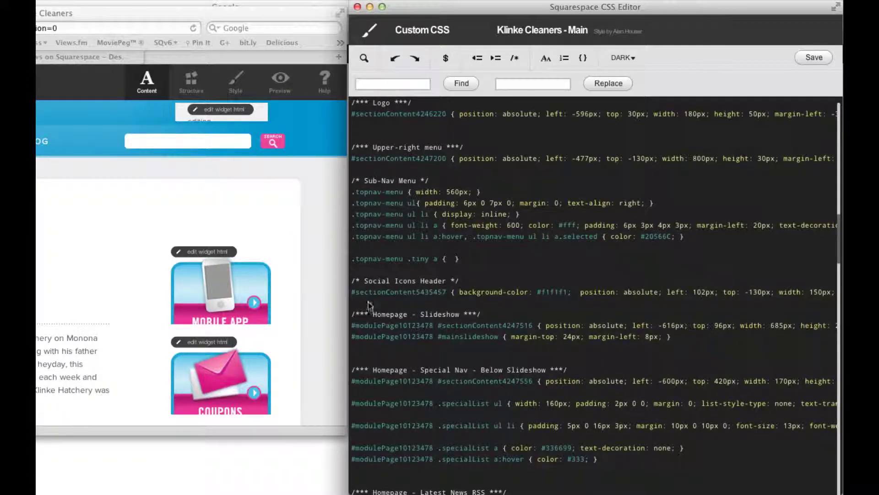
# Save the Social Icons Header left offset at 102px, then at 62px, and preview the site.
pyautogui.press('super+s')
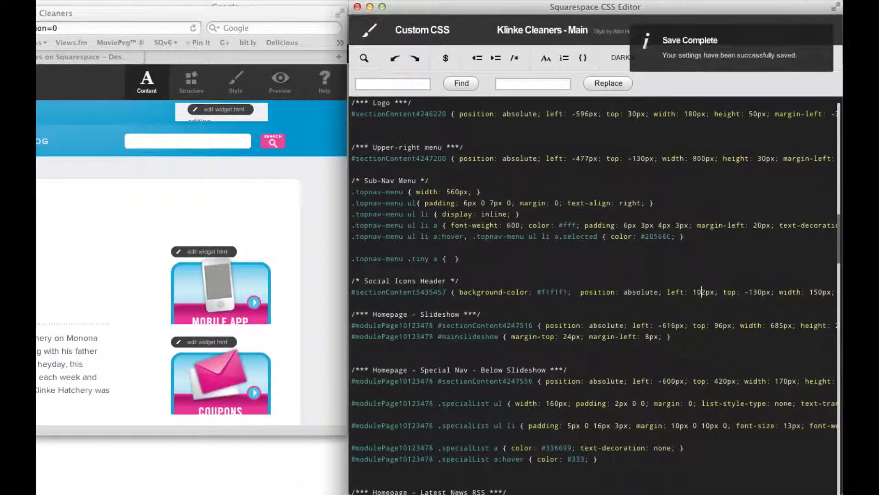
pyautogui.click(705, 292)
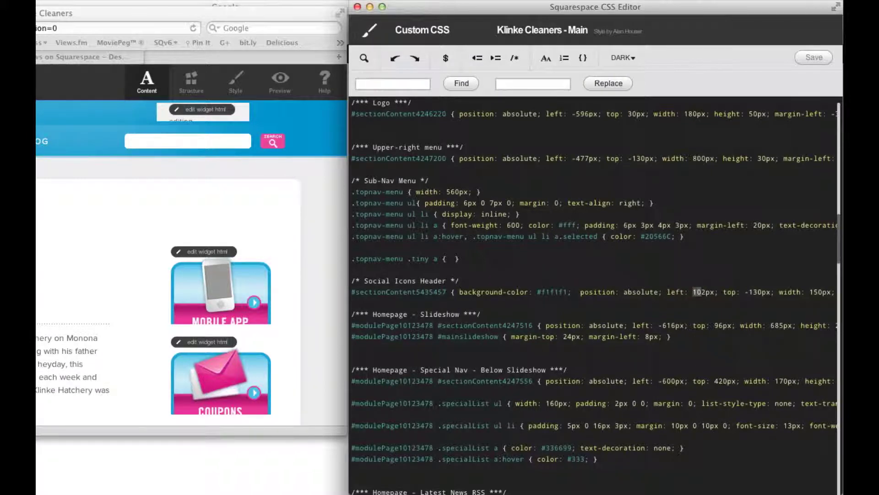
pyautogui.write('6')
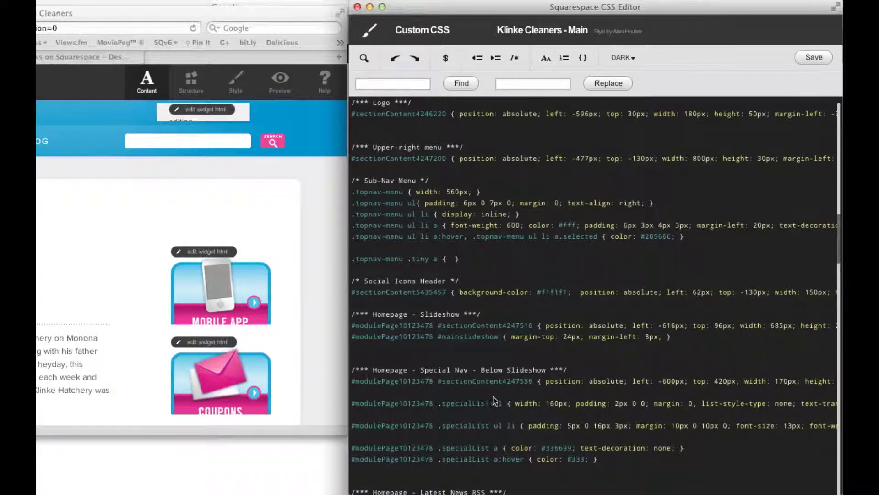
pyautogui.press('super+s')
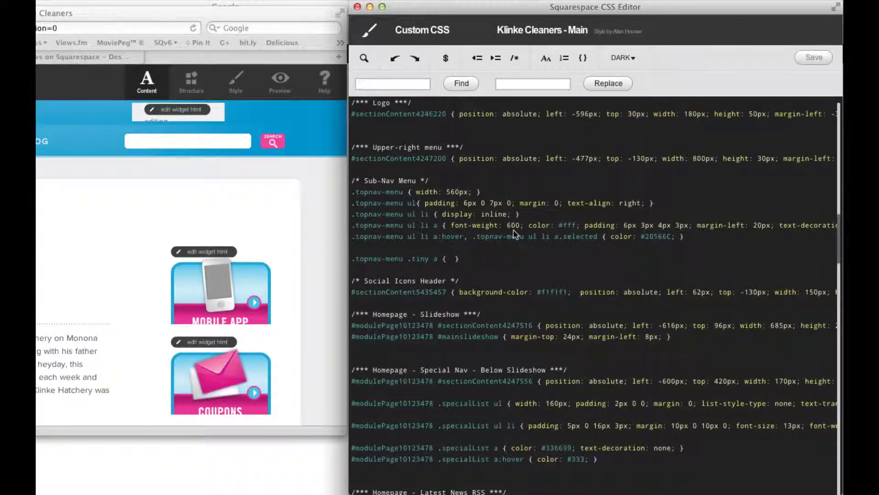
pyautogui.click(280, 81)
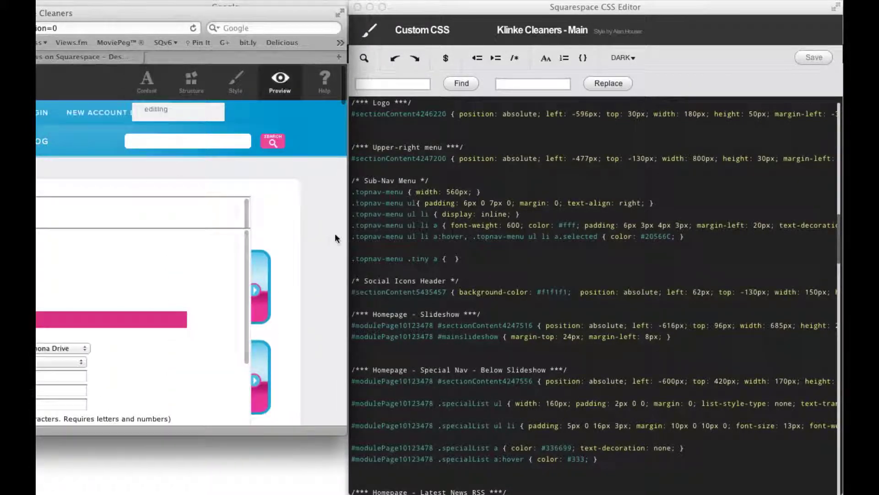